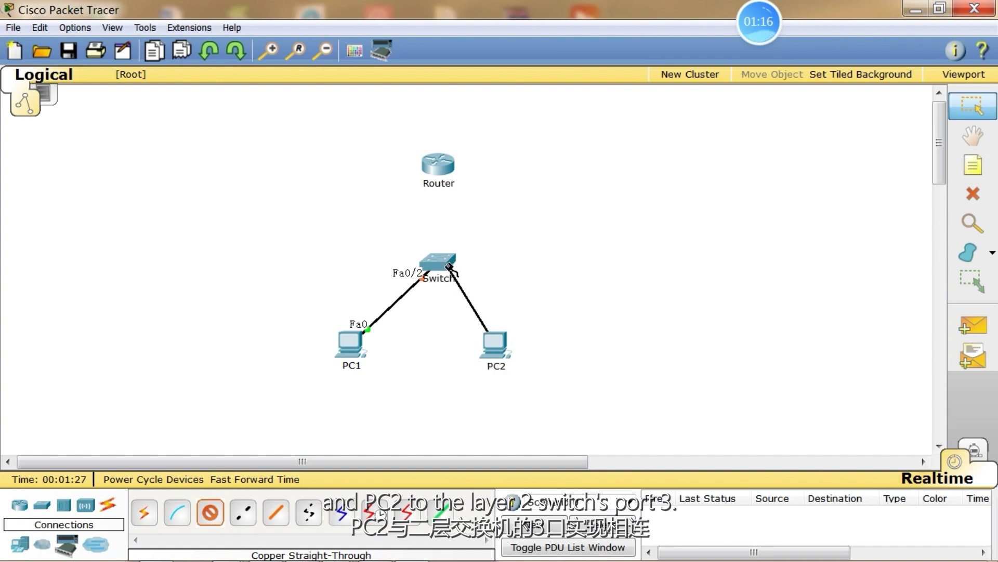
Step: Finish cabling PC2 to switch port Fa0/3, and connect switch port Fa0/1 to the router's FastEthernet0/0 with a copper straight-through cable
left_click(502, 114)
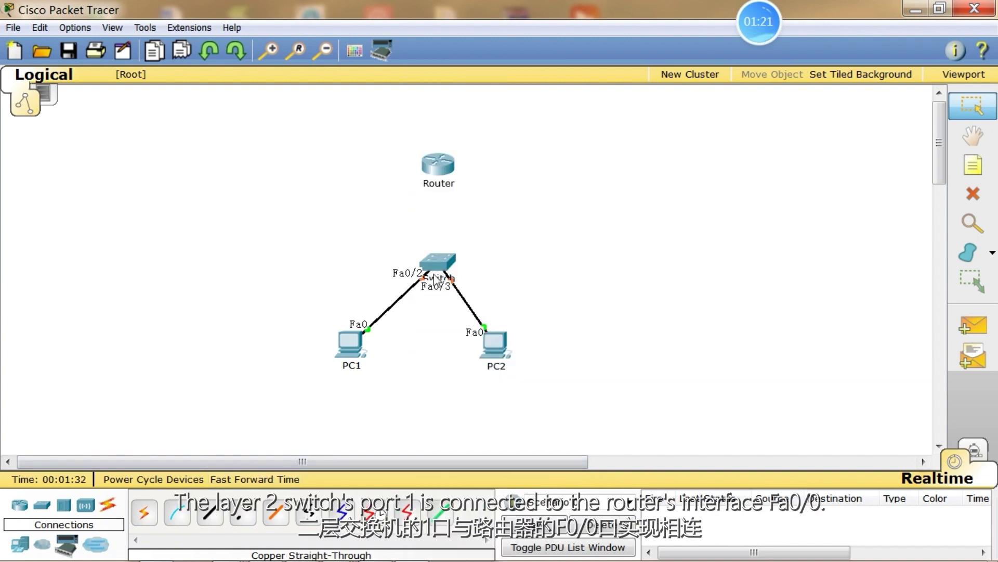
left_click(214, 515)
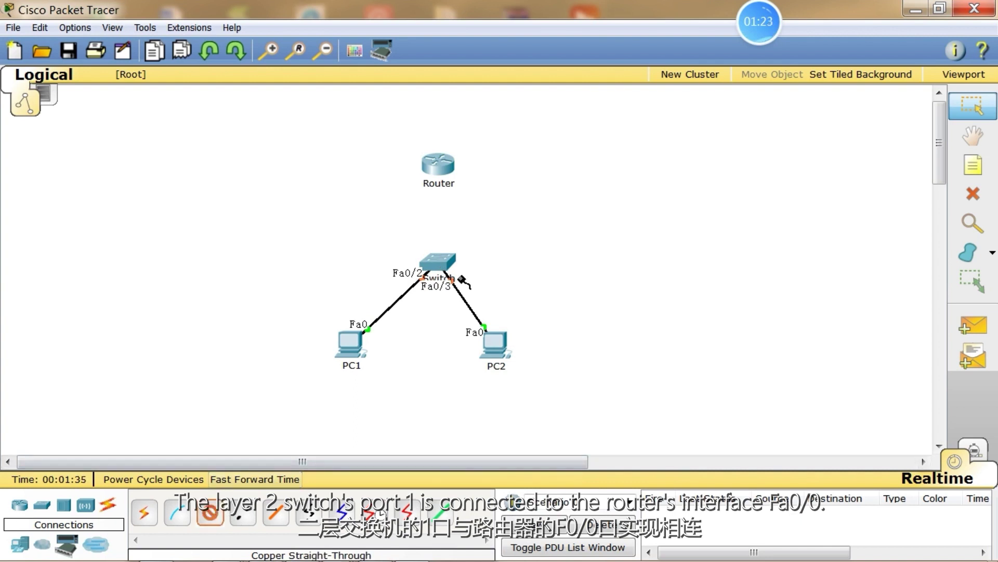
left_click(439, 264)
left_click(507, 114)
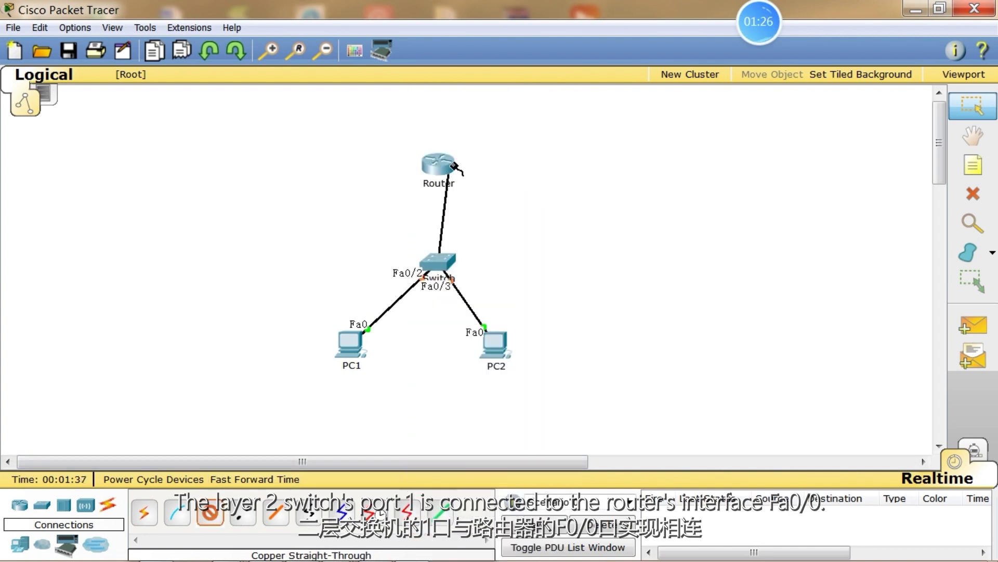
left_click(446, 172)
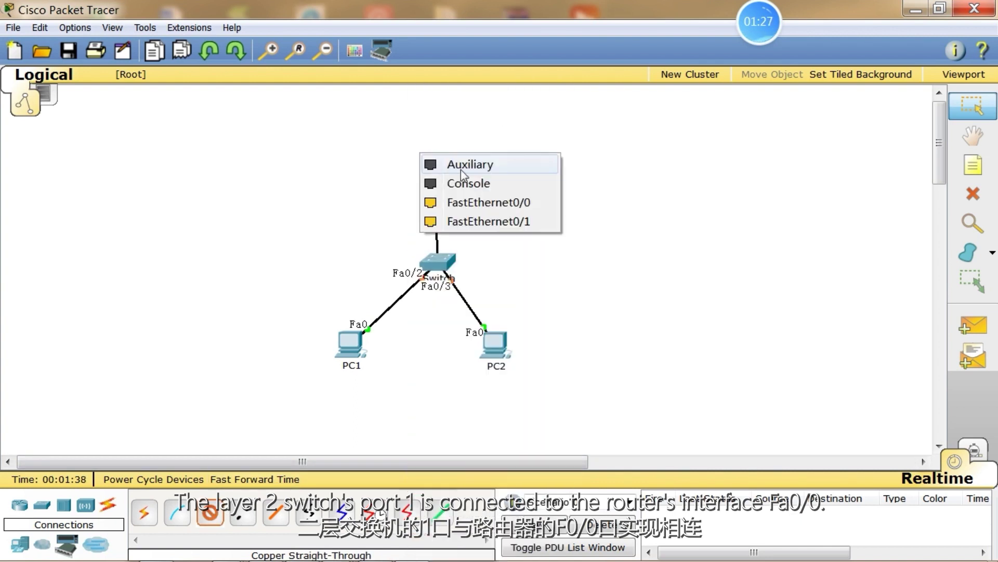
left_click(470, 203)
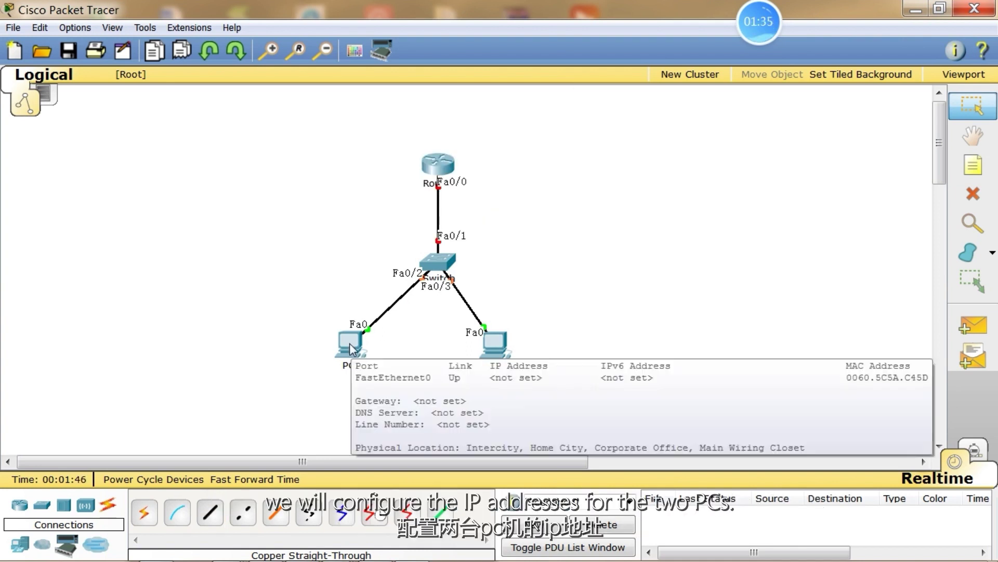
Step: Configure PC1 with the static IP address 192.168.1.2 and default gateway 192.168.1.1
left_click(355, 358)
left_click(408, 126)
left_click(328, 203)
type("192.168.1.2")
left_click(438, 262)
type("168.1.1")
left_click(617, 132)
left_click(711, 97)
Step: Configure PC2 with the static IP address 192.168.2.2, a subnet mask and the default gateway 192.168.2.1
left_click(479, 335)
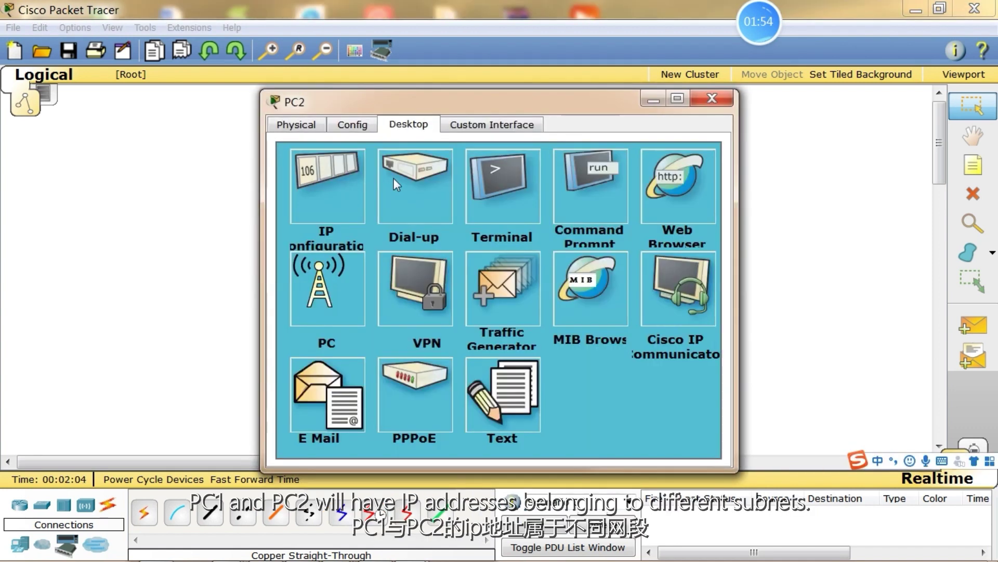
left_click(326, 188)
left_click(452, 217)
type("192.168.2.2")
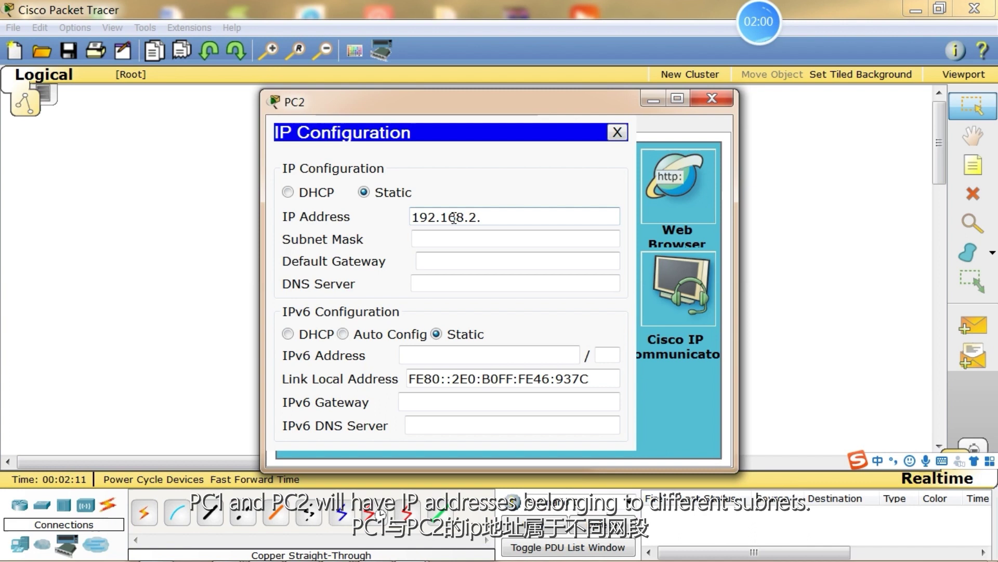
left_click(424, 238)
left_click(430, 261)
type("192.168.2.1")
left_click(618, 132)
left_click(712, 98)
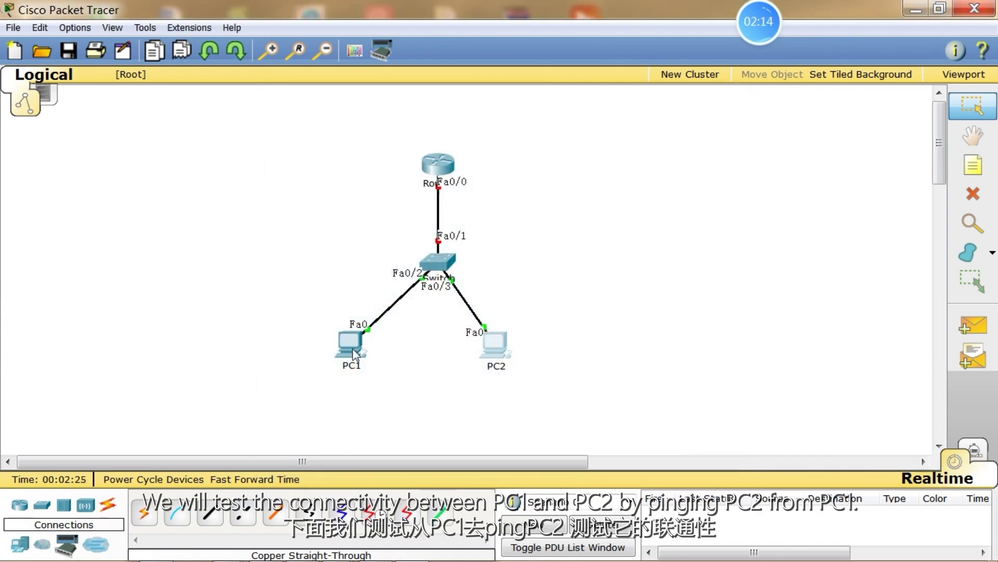
Step: Test connectivity from PC1's command prompt by running ping 192.168.2.2 to reach PC2
left_click(353, 346)
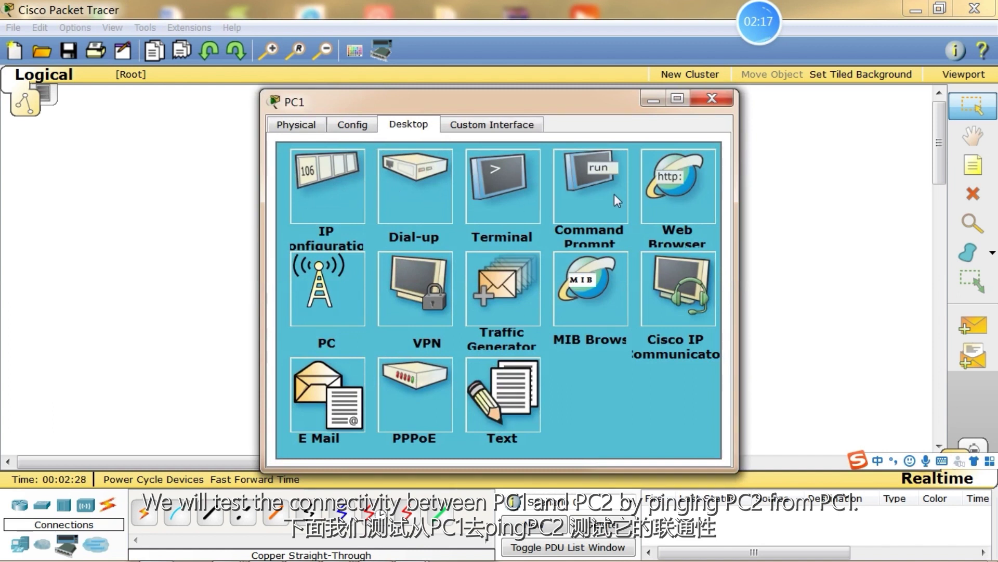
left_click(586, 186)
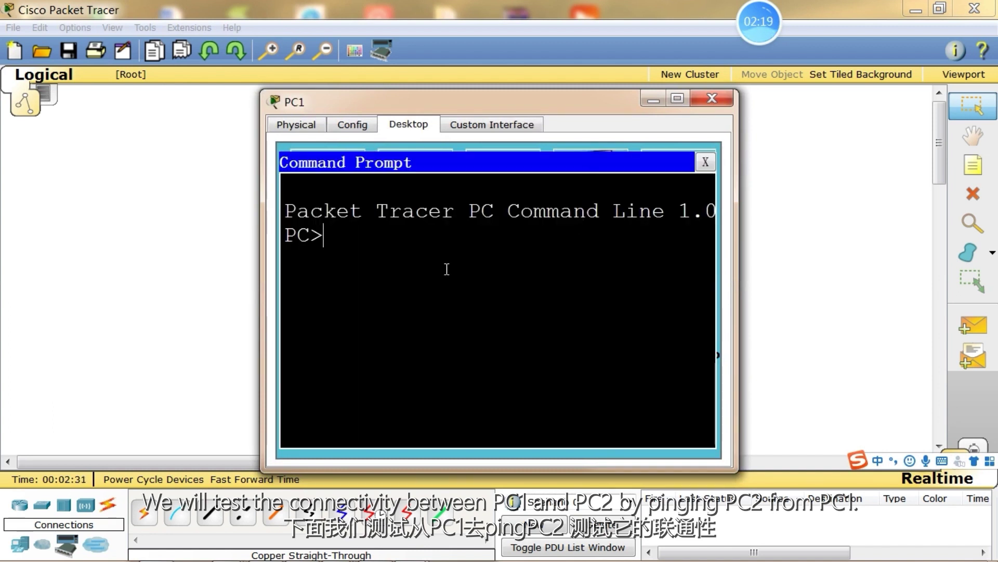
double_click(491, 107)
type("p")
key("space")
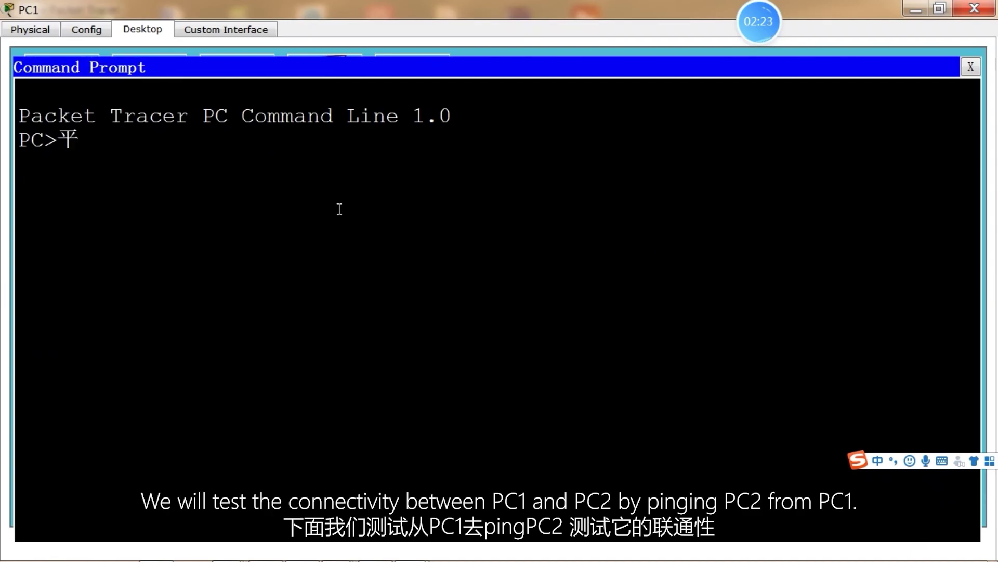
key("ctrl+space")
key("Return")
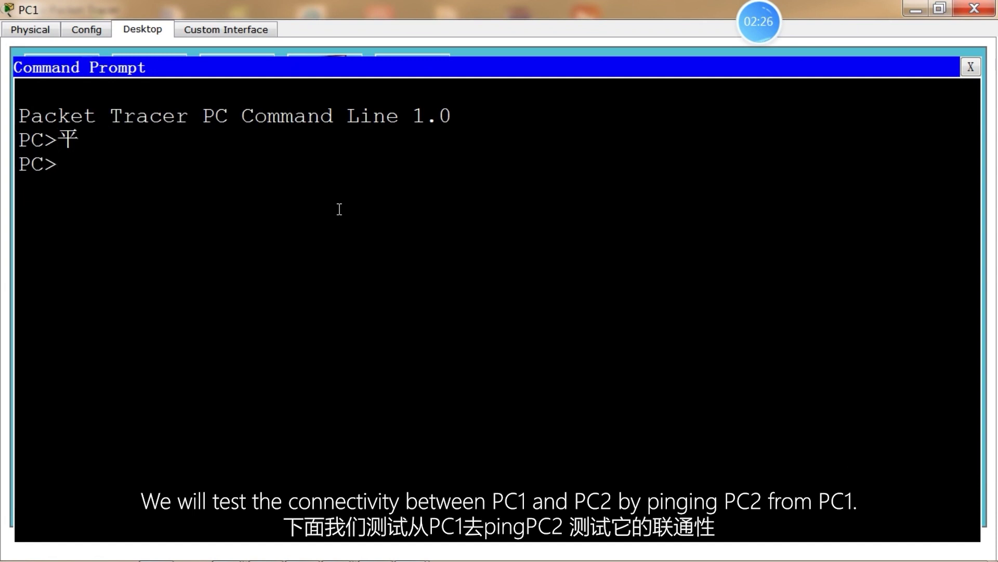
type("ping 192.168")
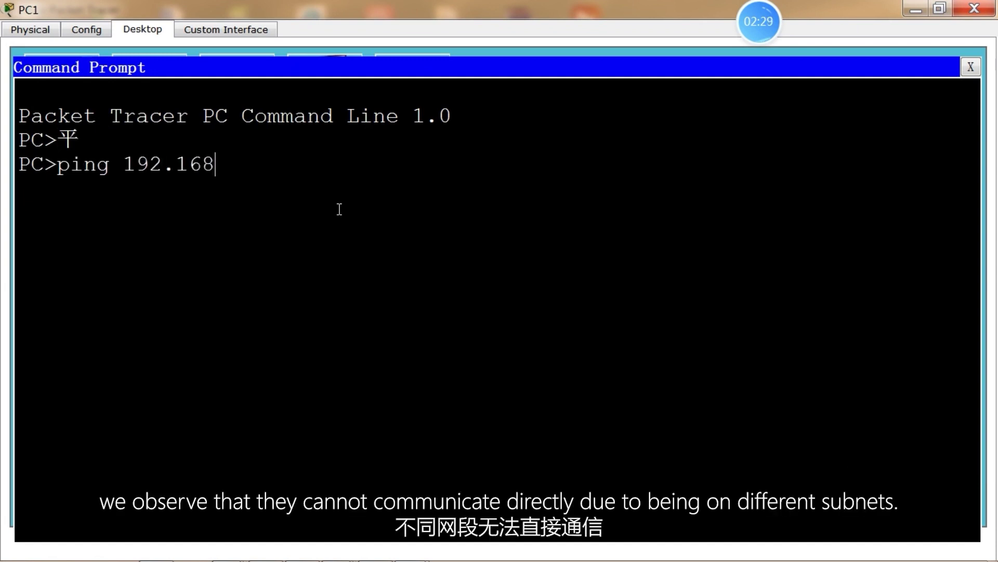
type(".2.2")
key("Return")
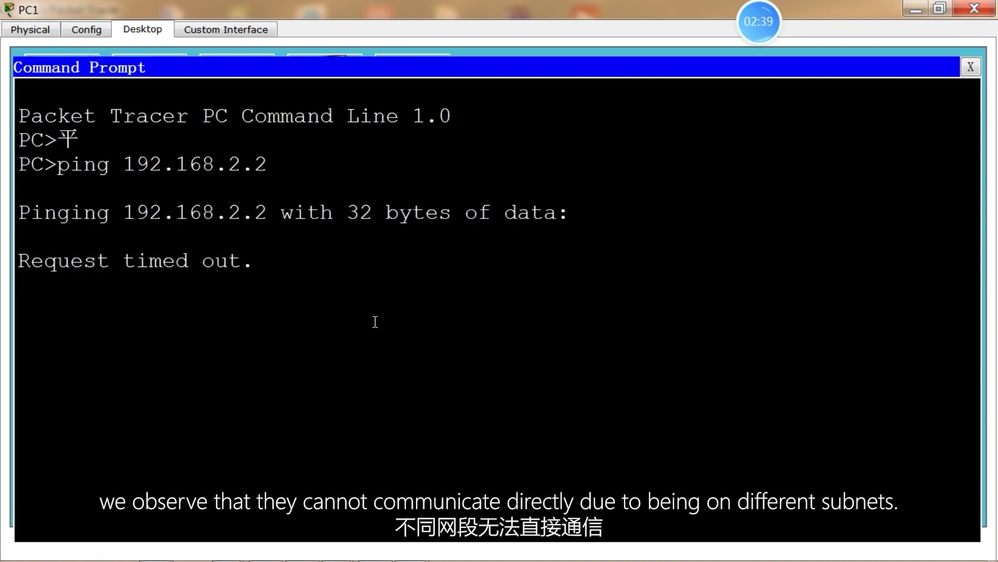
left_click(975, 14)
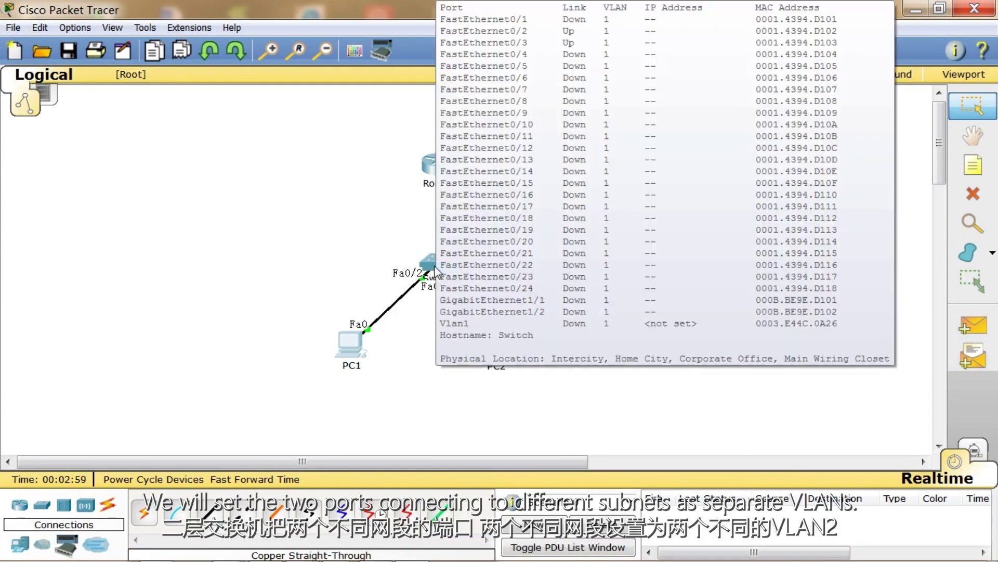
Step: Open the switch's command line interface in a maximized window and enter global configuration mode with en and conf t
left_click(433, 265)
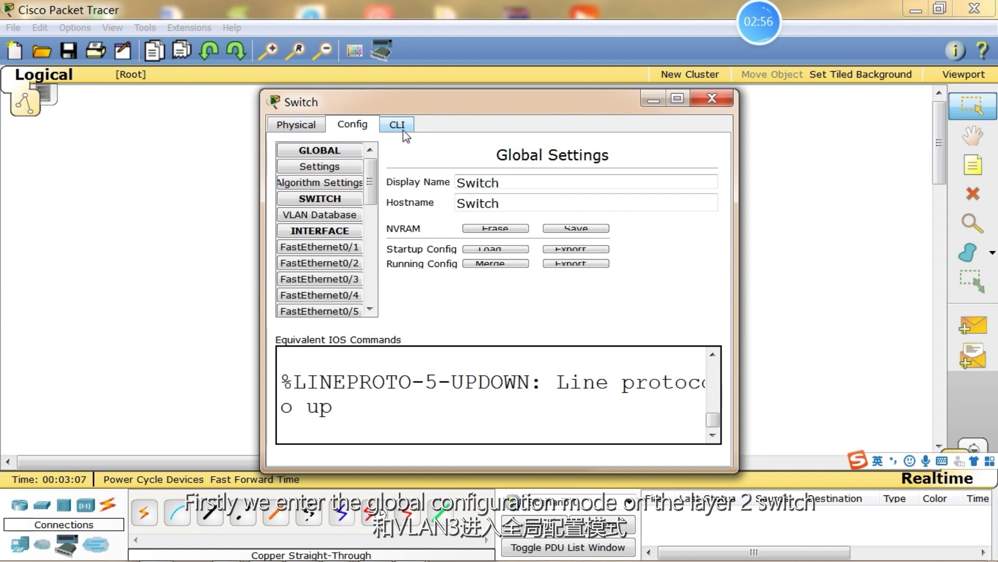
left_click(404, 130)
double_click(470, 103)
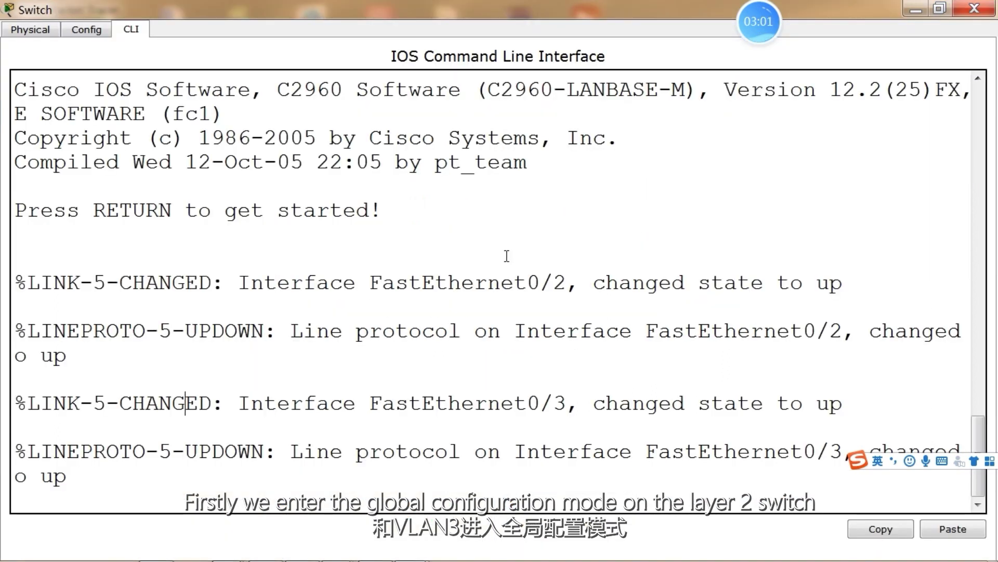
key("Return")
key("Return")
key("Return")
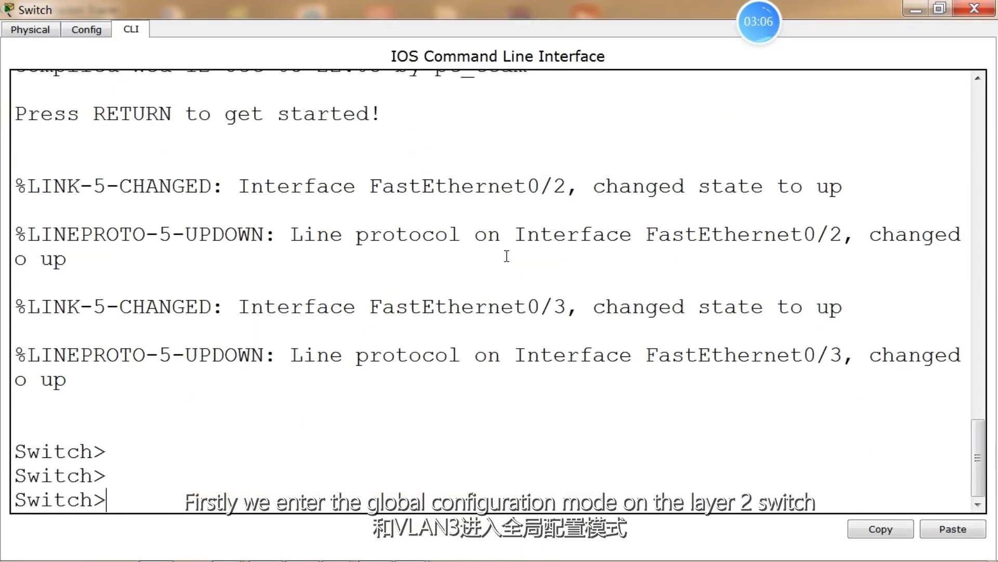
type("en")
key("Return")
type("conf t")
key("Return")
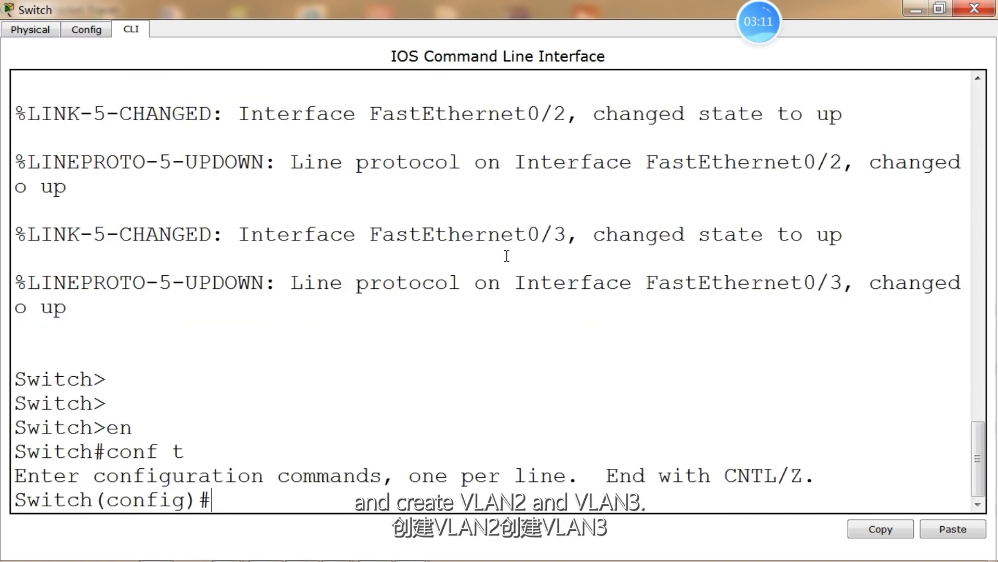
Step: Create VLAN 2 and VLAN 3 on the switch and return to global configuration mode
type("vlan 2")
key("Return")
type("exit")
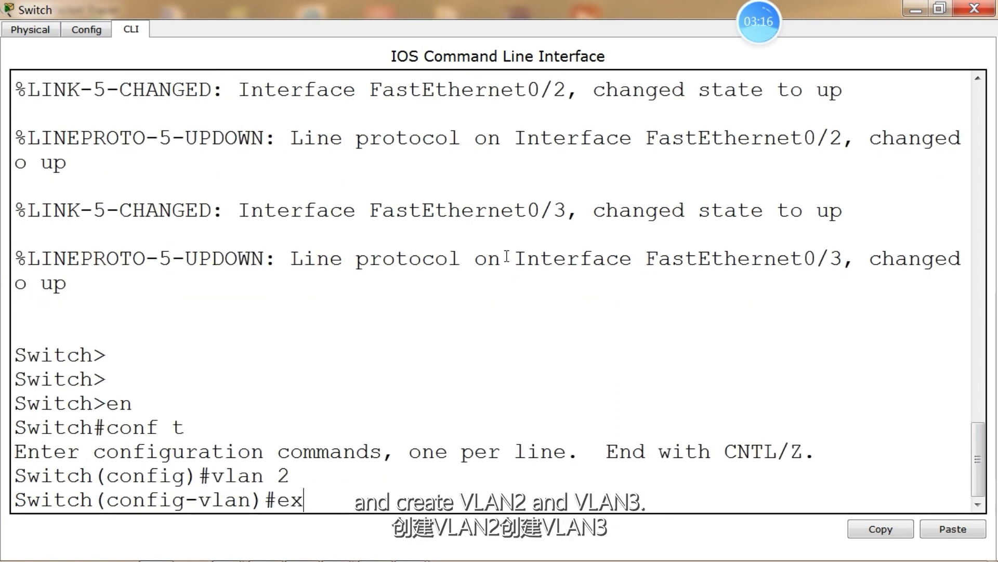
key("Return")
type("vlan 3")
key("Return")
type("exit")
key("Return")
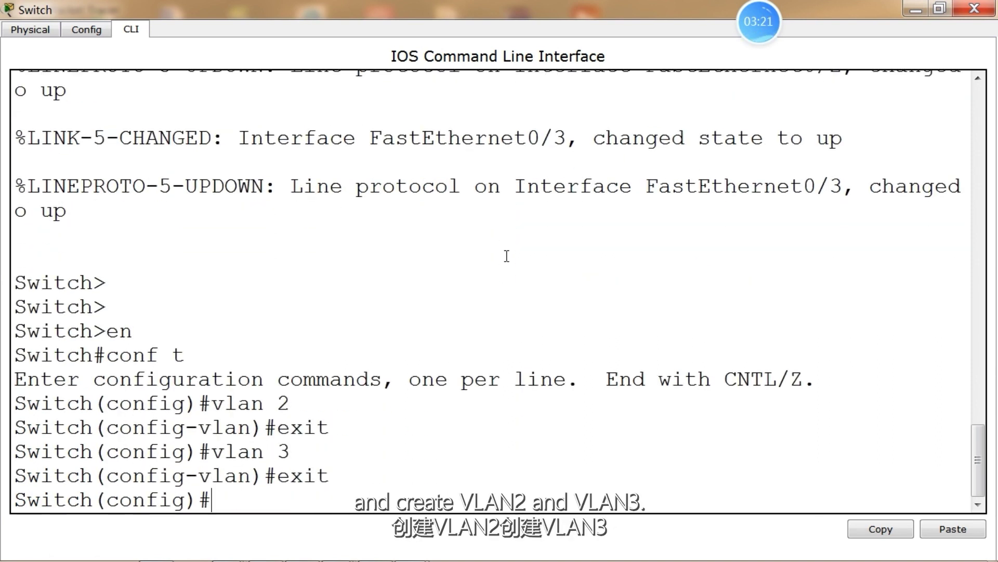
Step: Assign switch interface f0/2 to access VLAN 2 with sw acc vlan 2 and exit the interface
type("int f0/2")
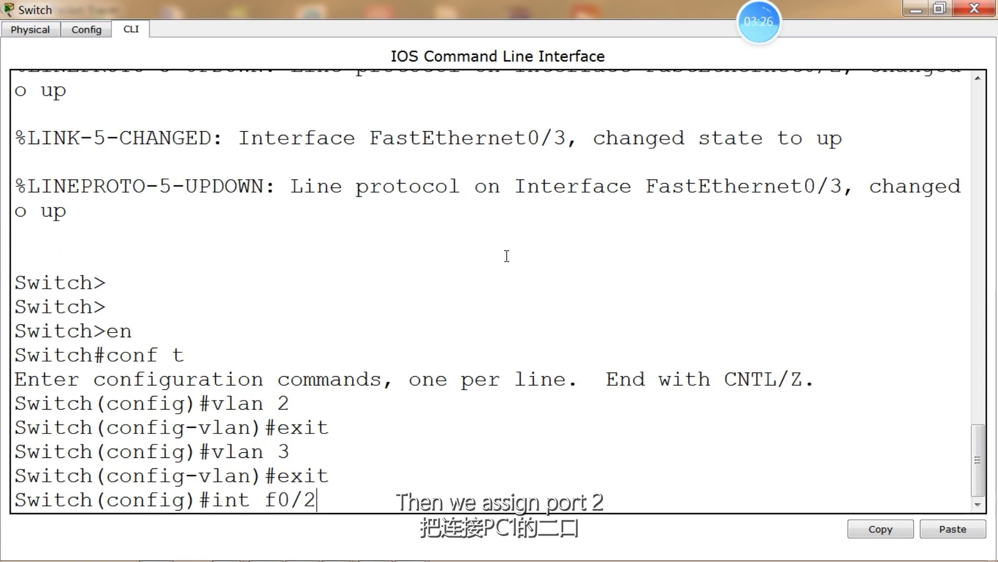
key("Return")
type("sw acc vlan 2")
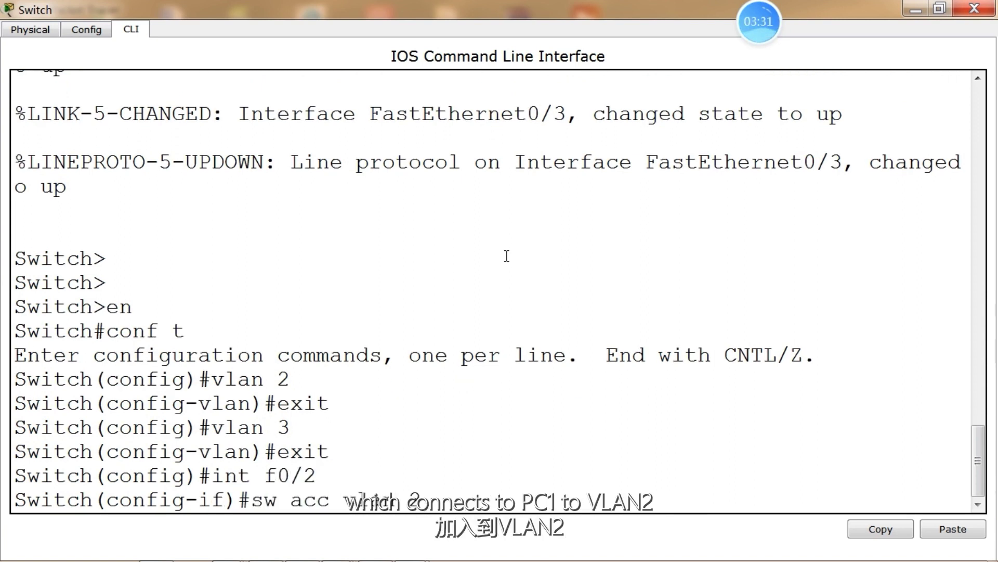
key("Return")
type("exit")
key("Return")
Step: Assign switch interface f0/3 to access VLAN 3 with sw acc vlan 3 and exit the interface
type("int f0/3")
key("Return")
type("sw acc vlan 3")
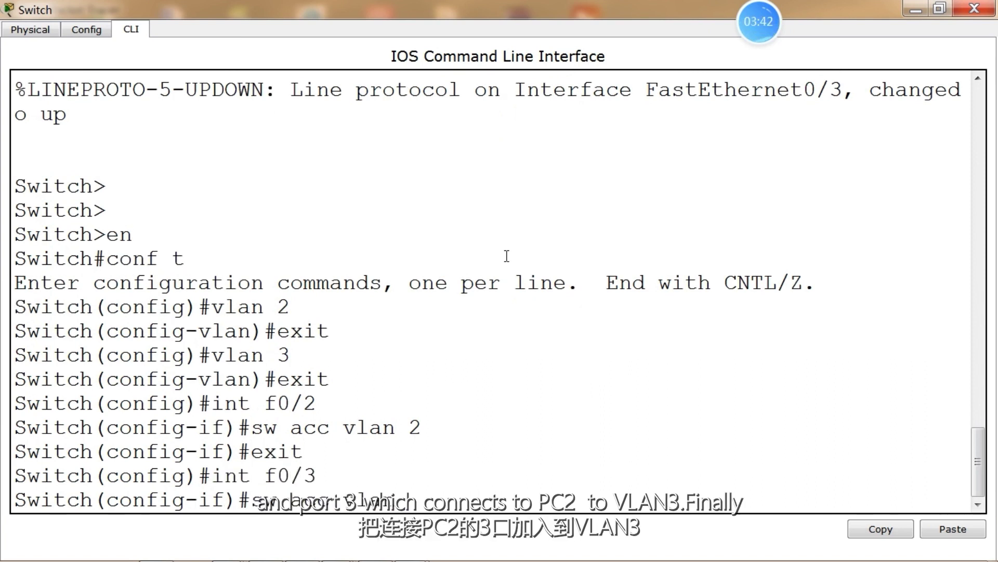
key("Return")
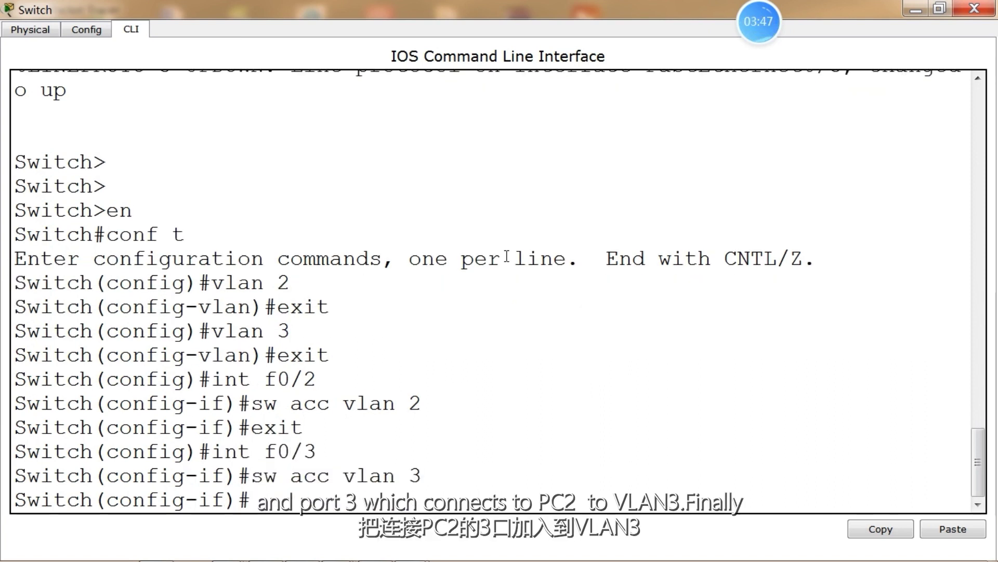
type("exit")
key("Return")
Step: Set switch interface f0/1, which links to the router, to trunk mode with sw mode trunk
type("int f0/1")
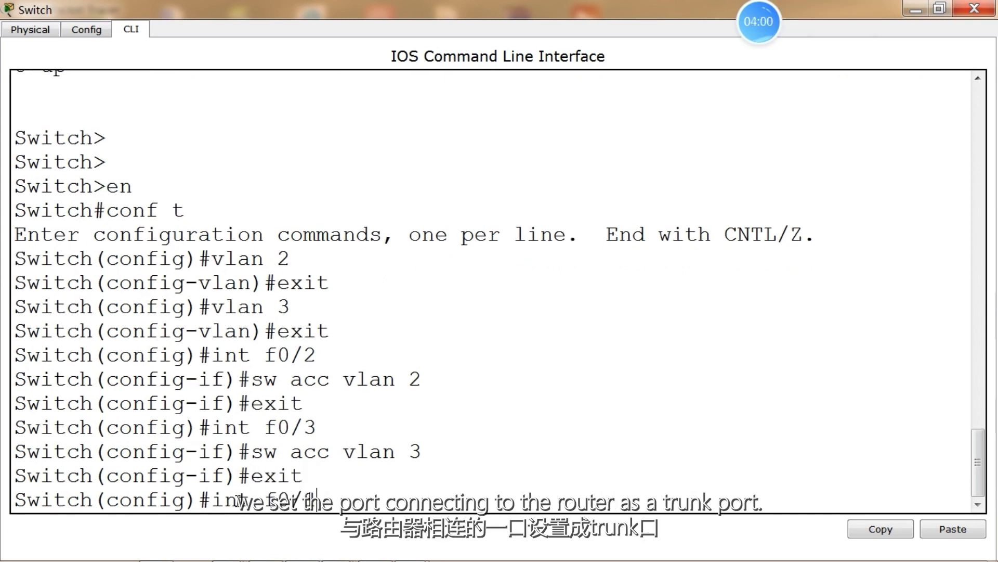
key("Return")
type("sw ")
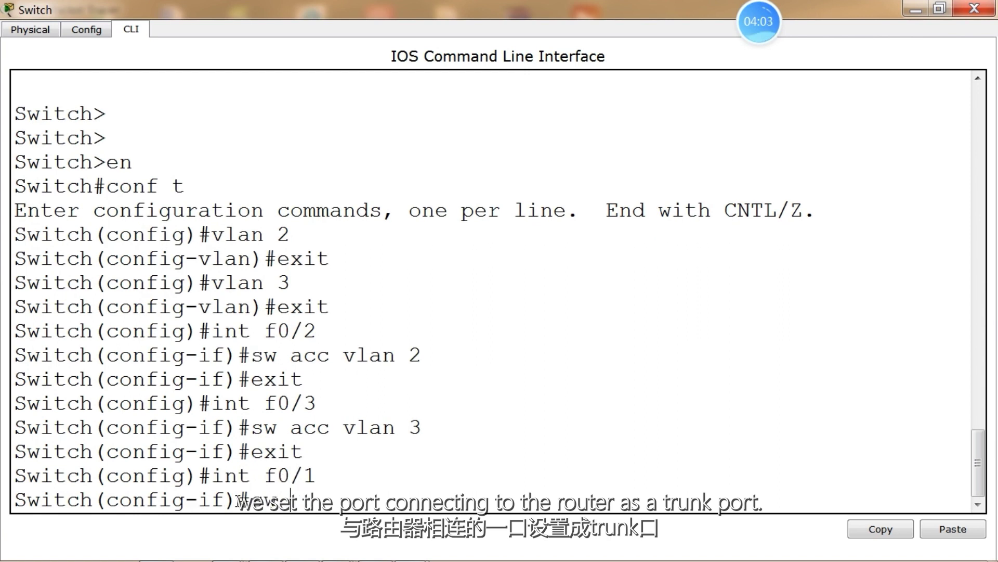
type("mode trunk")
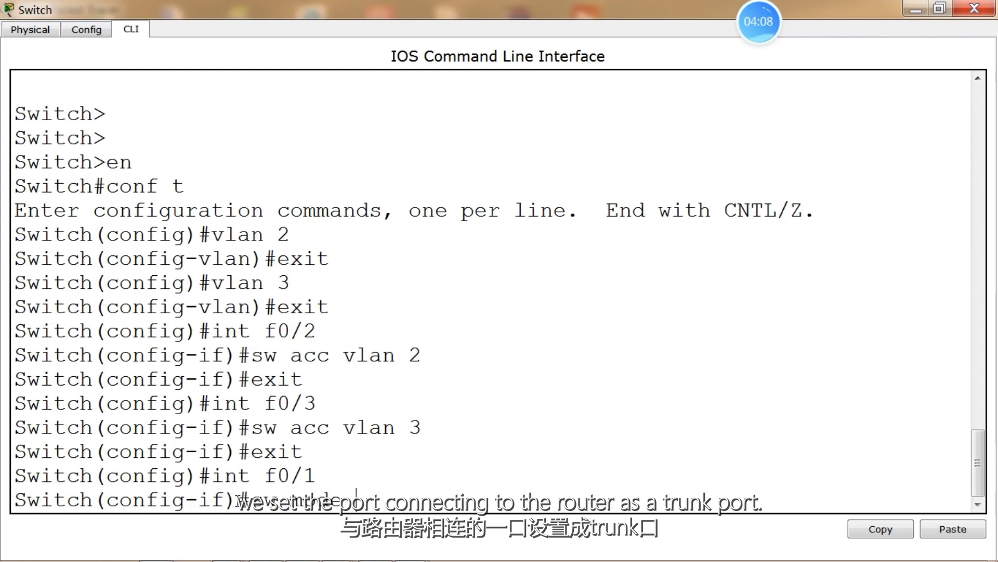
key("Return")
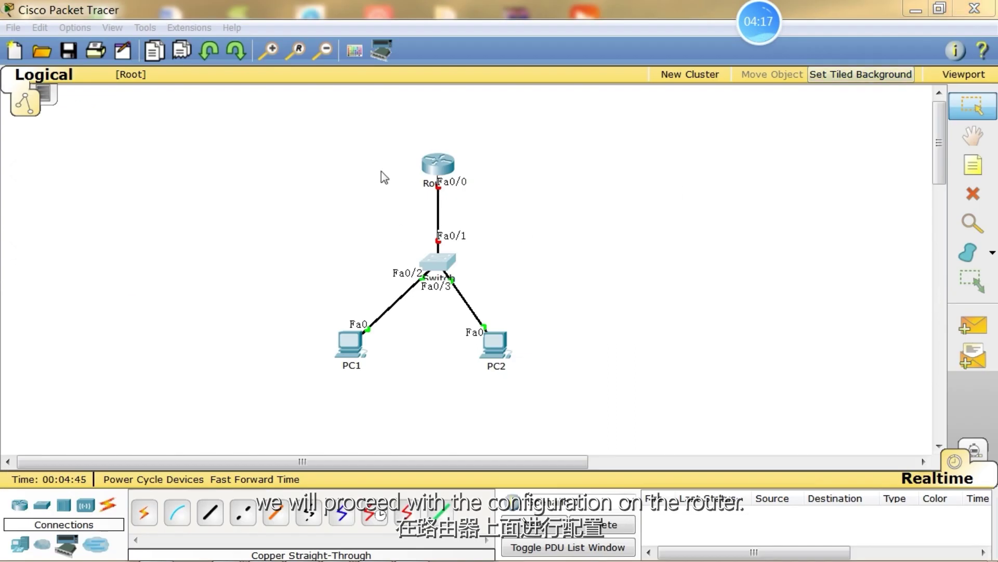
Step: Open the router's command line interface in a maximized window and enter global configuration mode with en and conf t
left_click(439, 178)
left_click(397, 123)
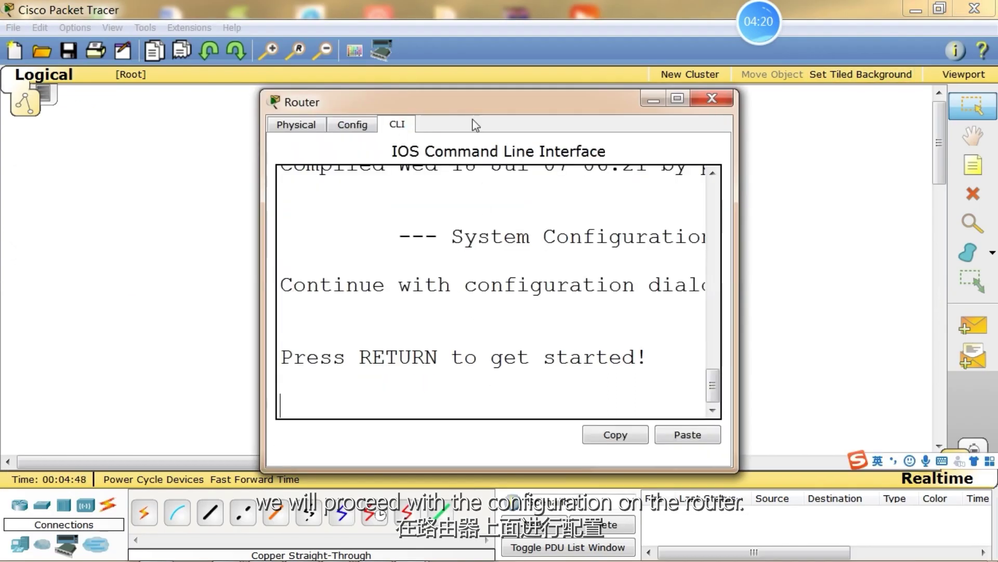
left_click(677, 98)
key("Return")
key("Return")
key("Return")
type("en")
key("Return")
type("conf t")
key("Return")
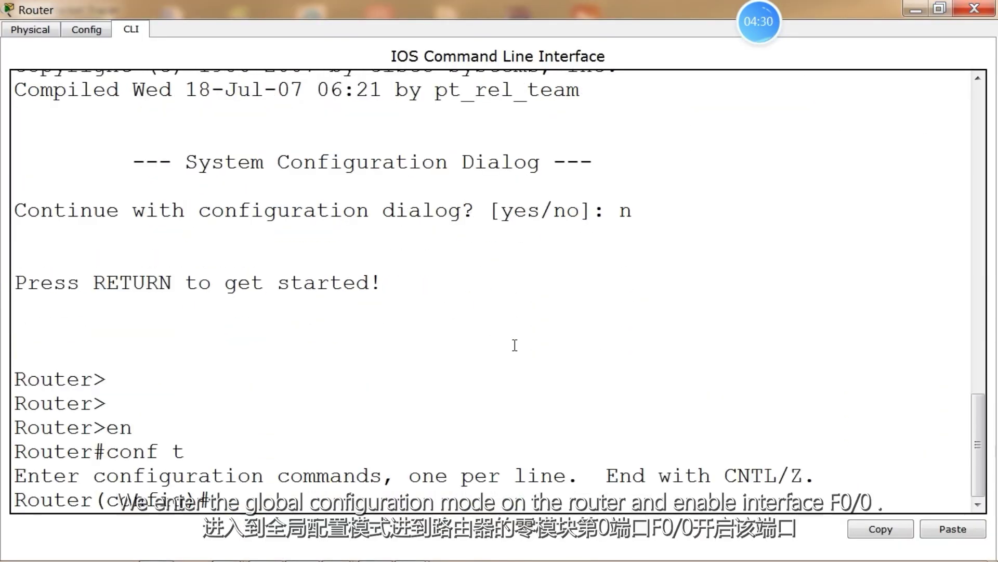
Step: Enable router interface f0/0 with no shutdown and exit to global configuration mode
type("int f0/0")
key("Return")
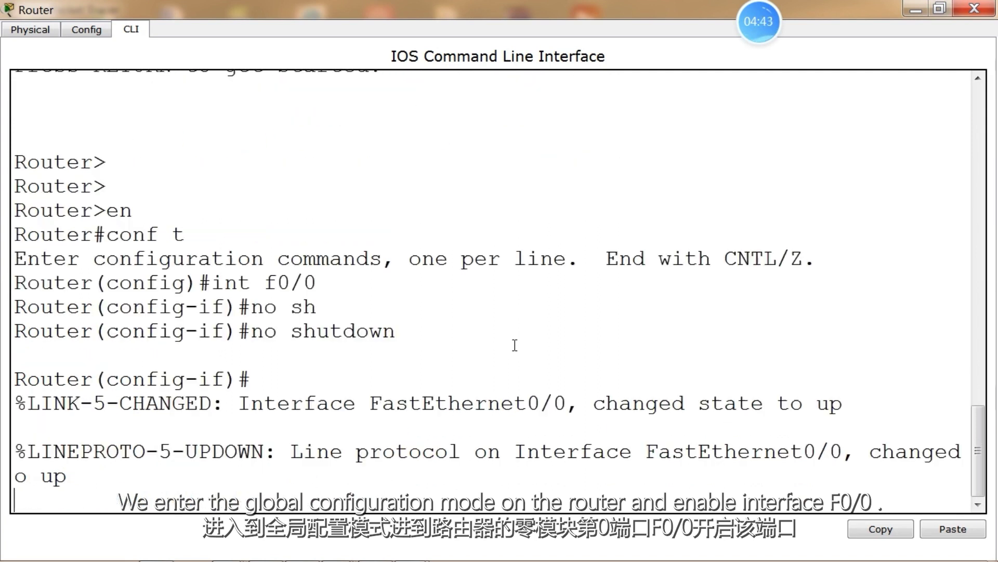
key("Return")
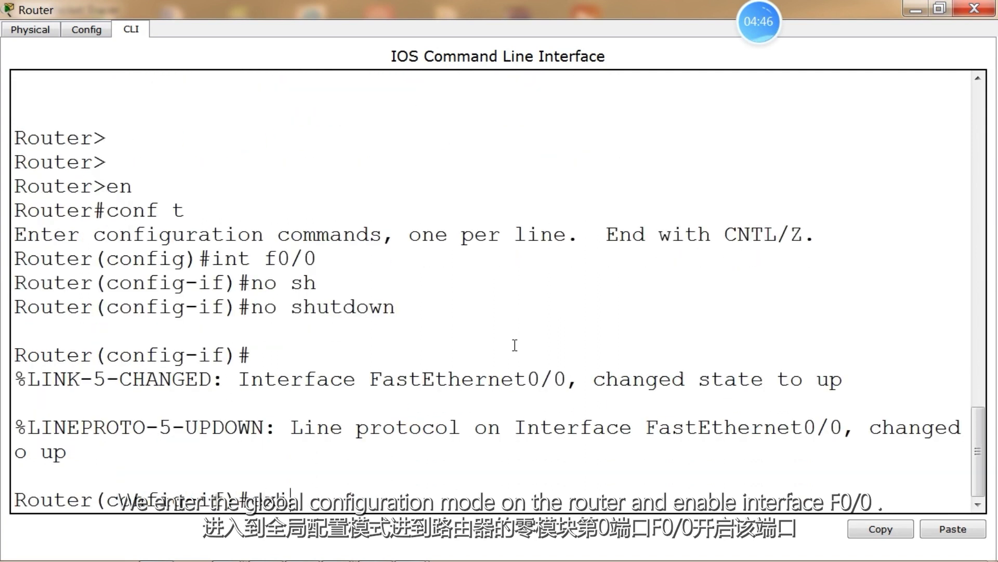
type("exit")
key("Return")
Step: Create router subinterface f0/0.1 and set its encapsulation to dot1q for VLAN 2
type("int")
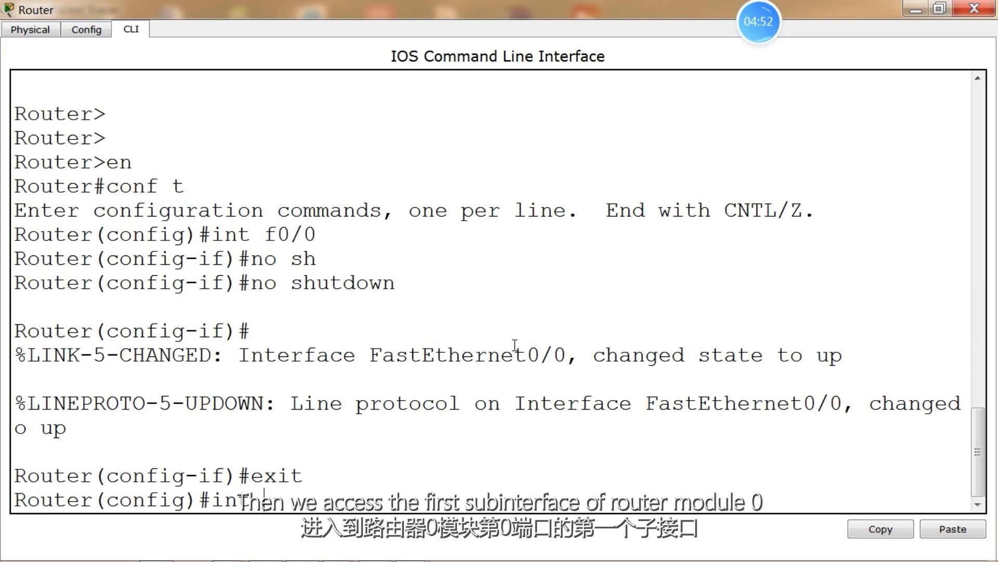
type("f0/0.1")
key("Return")
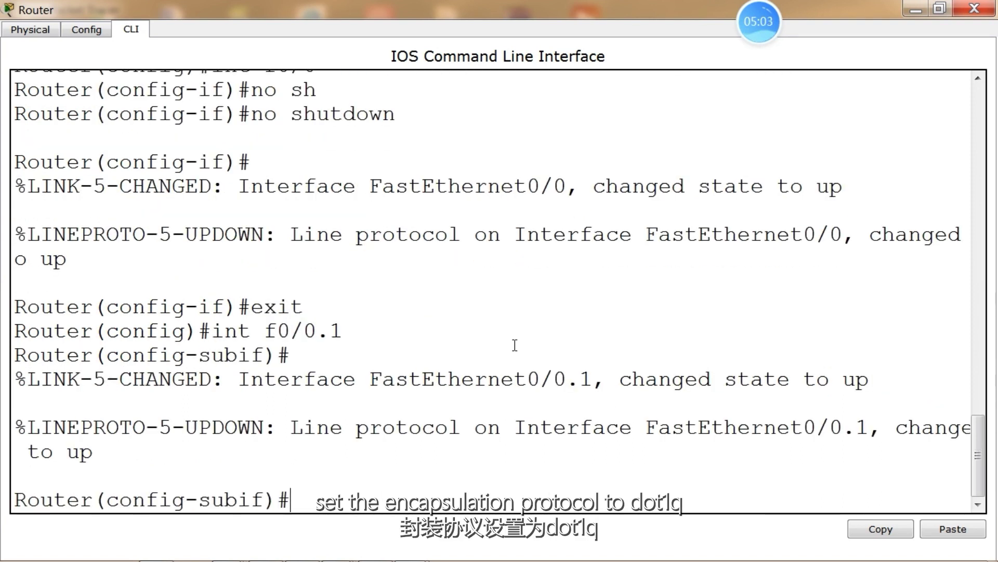
type("en")
key("Tab")
type("dot1")
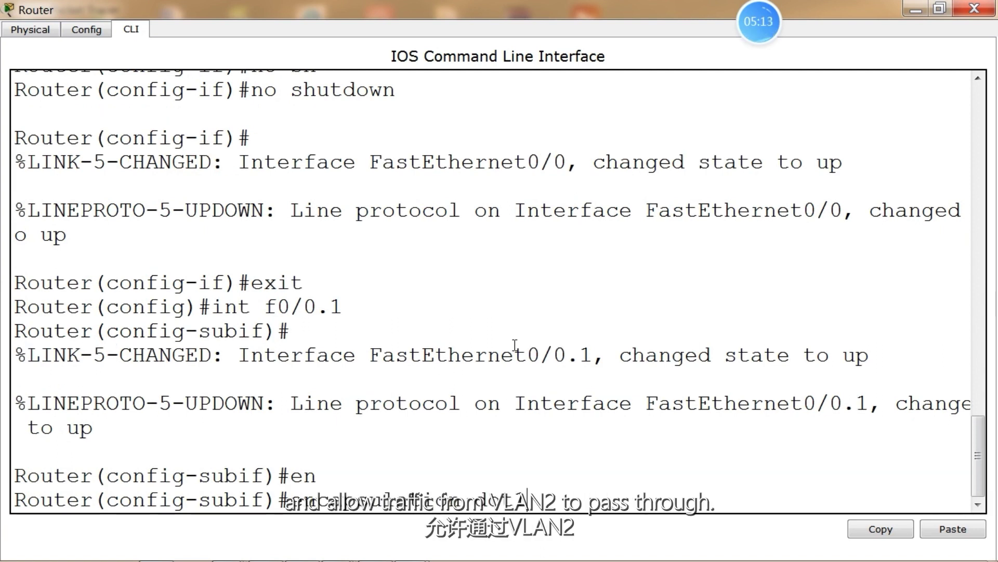
type("q 2")
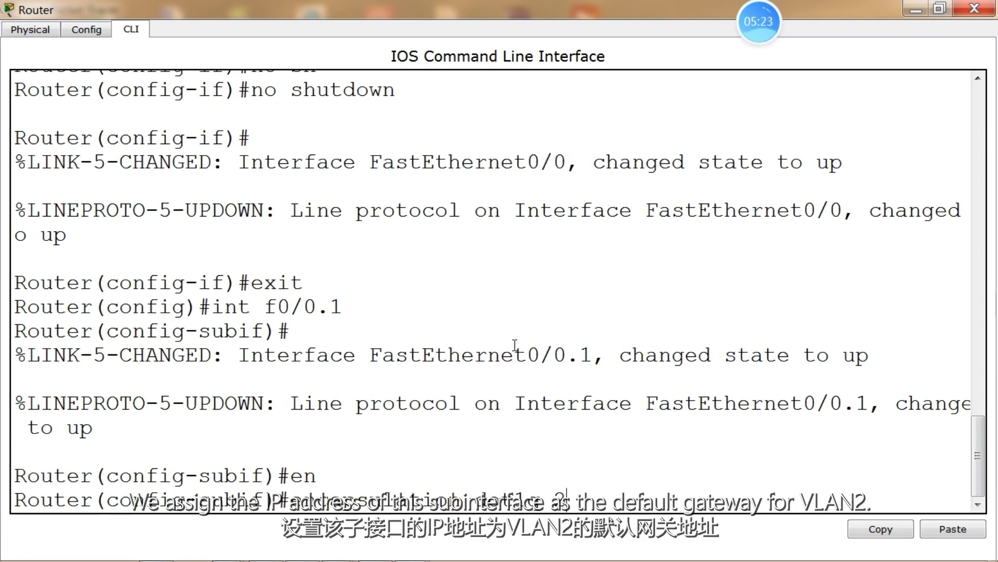
key("Return")
Step: Assign IP address 192.168.1.1 with mask 255.255.255.0 to subinterface f0/0.1 and exit to global configuration mode
type("ip add 192.")
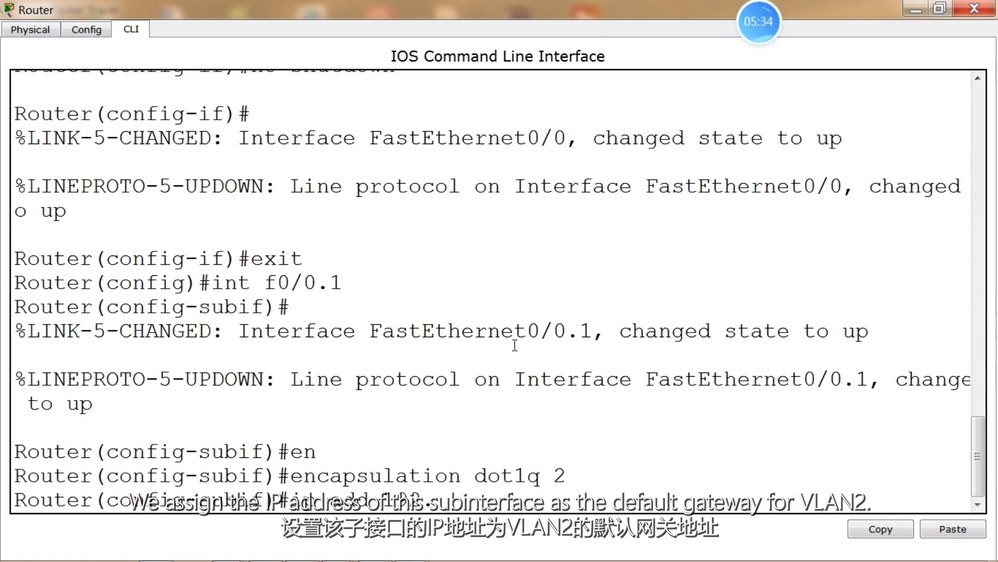
type("168.1.1 255.255.255.0")
key("Return")
type("exit")
key("Return")
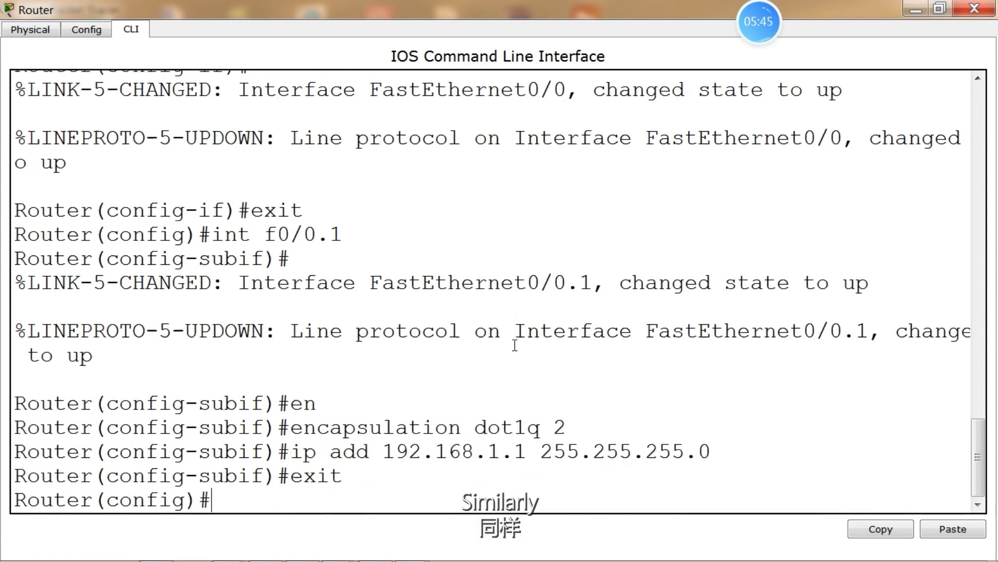
Step: Create router subinterface f0/0.2 and set its encapsulation to dot1Q for VLAN 3
type("int")
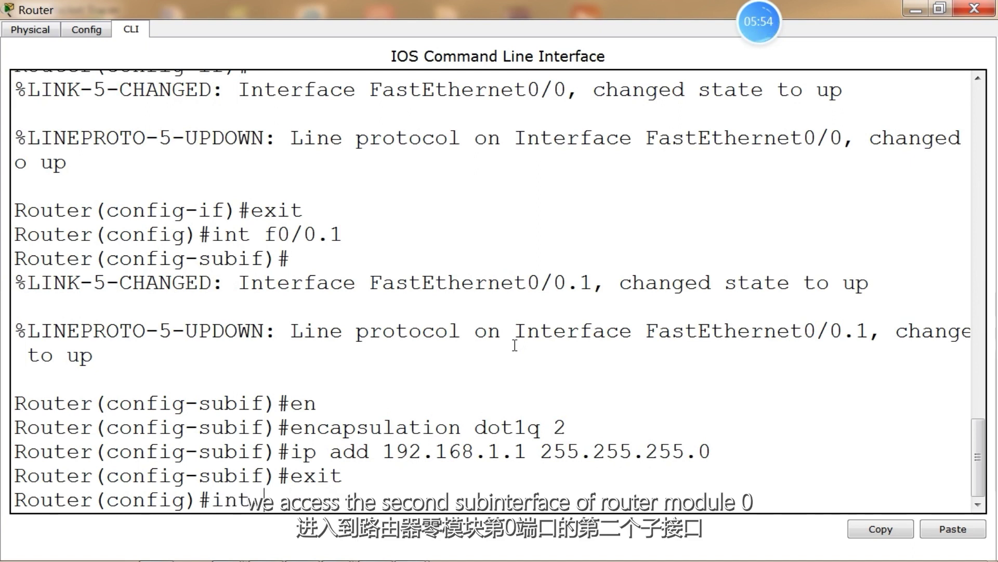
type(" f0/0.2")
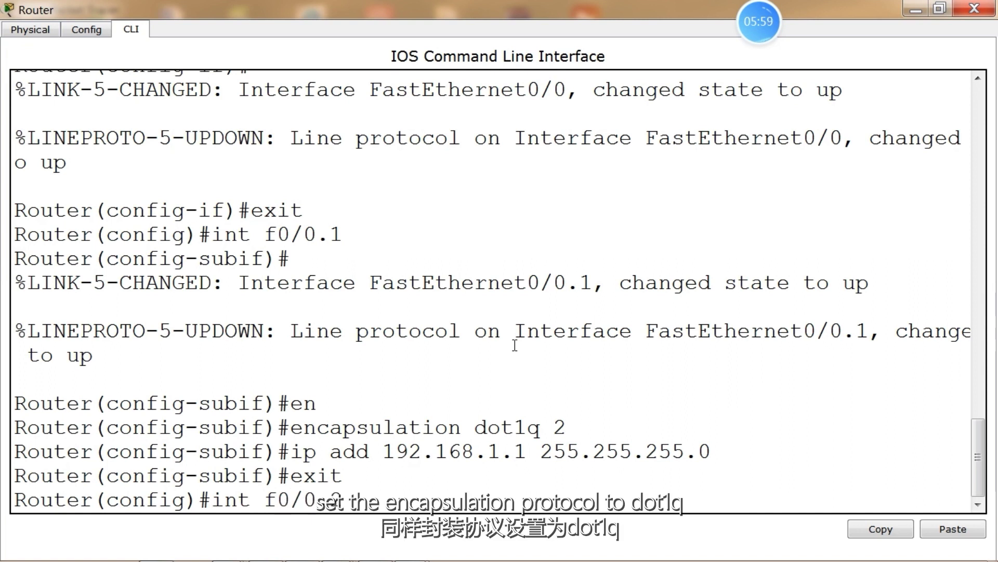
key("Return")
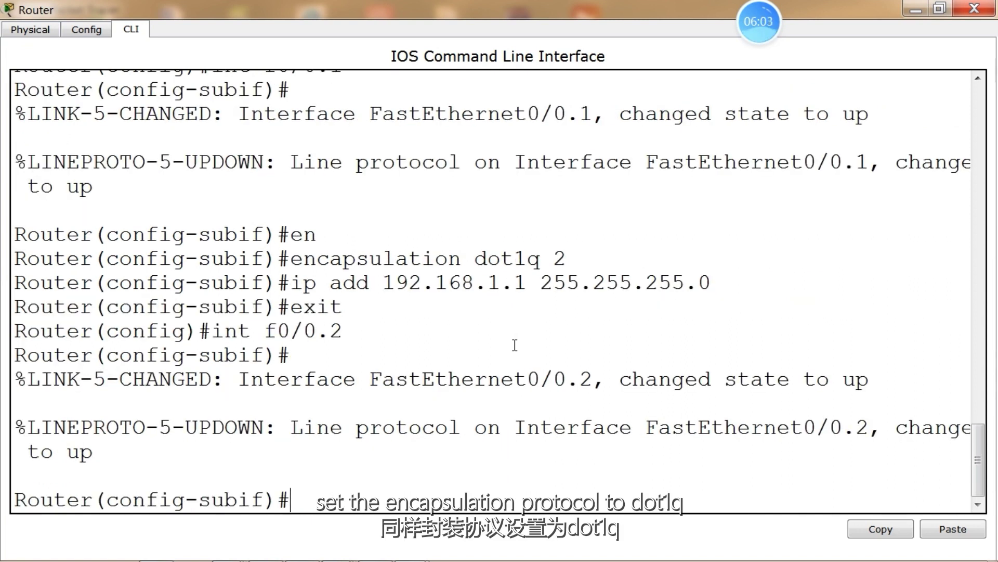
type("en")
key("Tab")
type("dot")
key("Tab")
type("1Q 3")
key("Return")
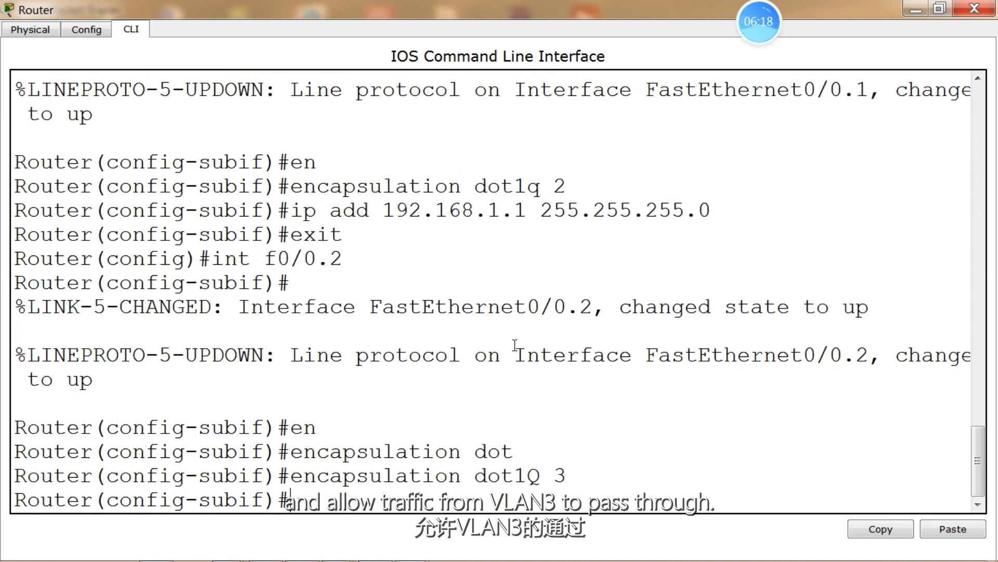
Step: Assign IP address 192.168.2.1 with mask 255.255.255.0 to subinterface f0/0.2
type("ip add 192.168")
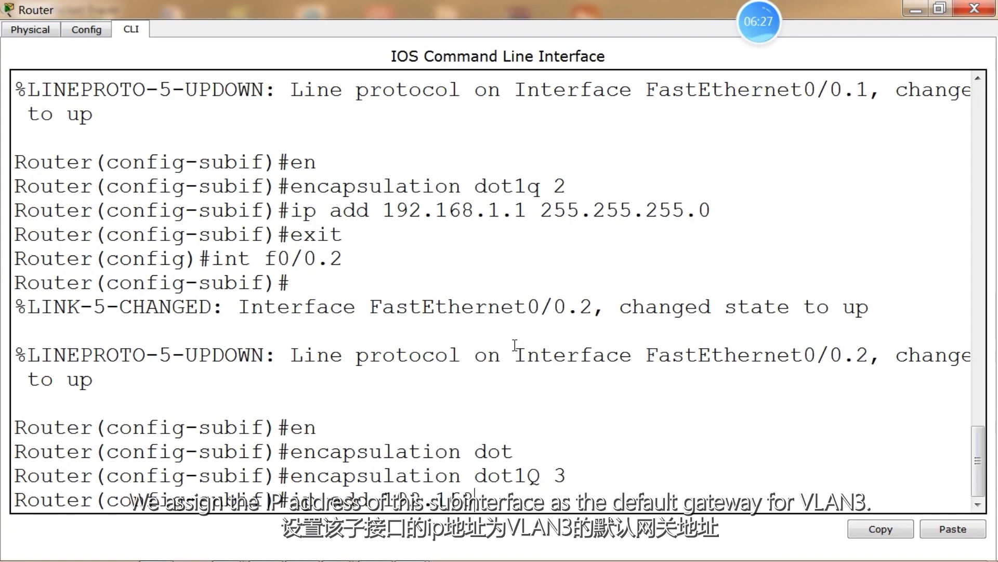
type(".3.1 255.255.255")
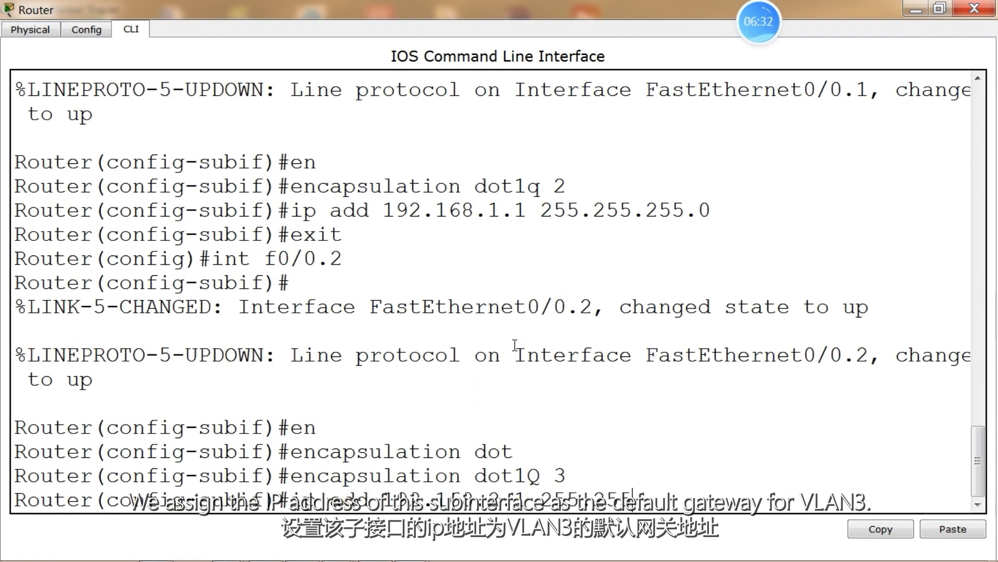
type(".0")
key("Return")
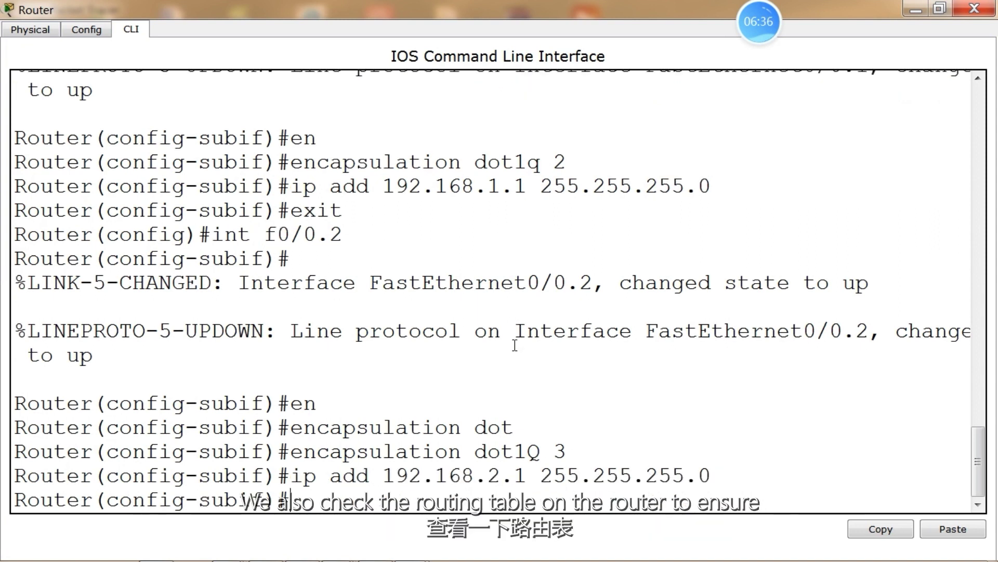
Step: Leave configuration mode with end and display the router's routing table with sh ip route
type("end")
key("Return")
key("Return")
type("sh ip route")
key("Return")
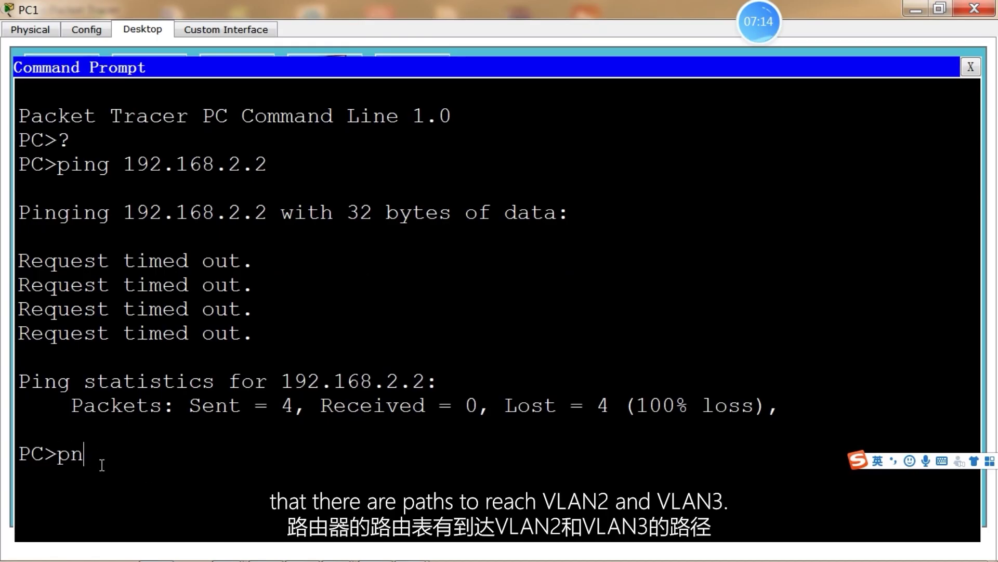
Step: Test connectivity to PC2 by pinging 192.168.2.2 from PC1's Command Prompt and highlight the reply lines
type("ing 192.168.")
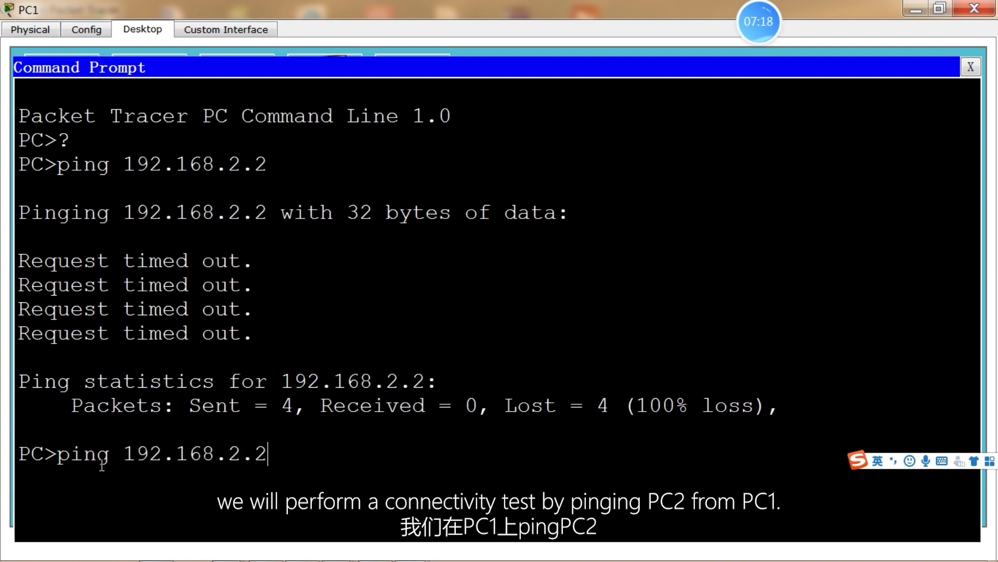
type("2.2")
key("Return")
mouse_move(770, 33)
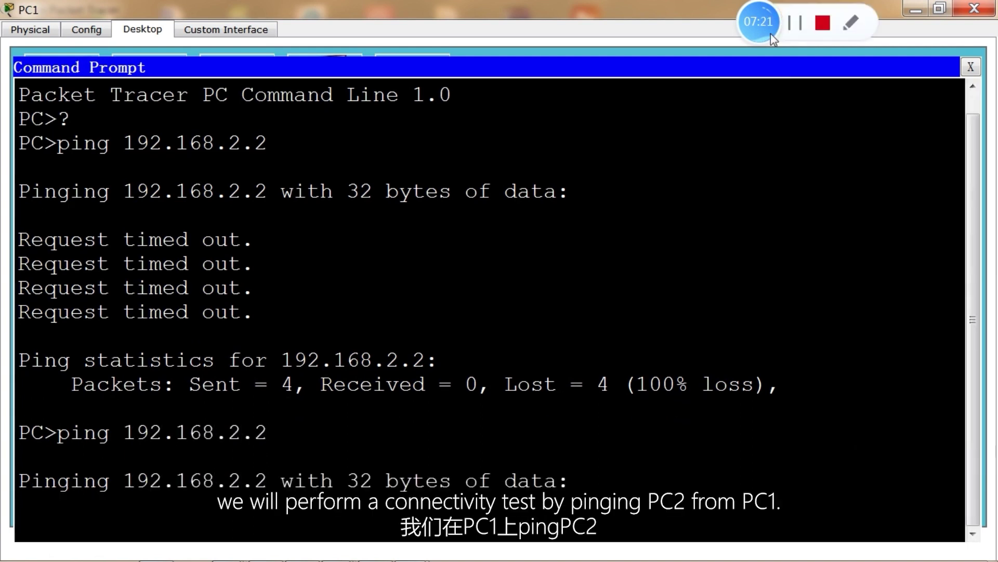
left_click_drag(29, 312, 658, 358)
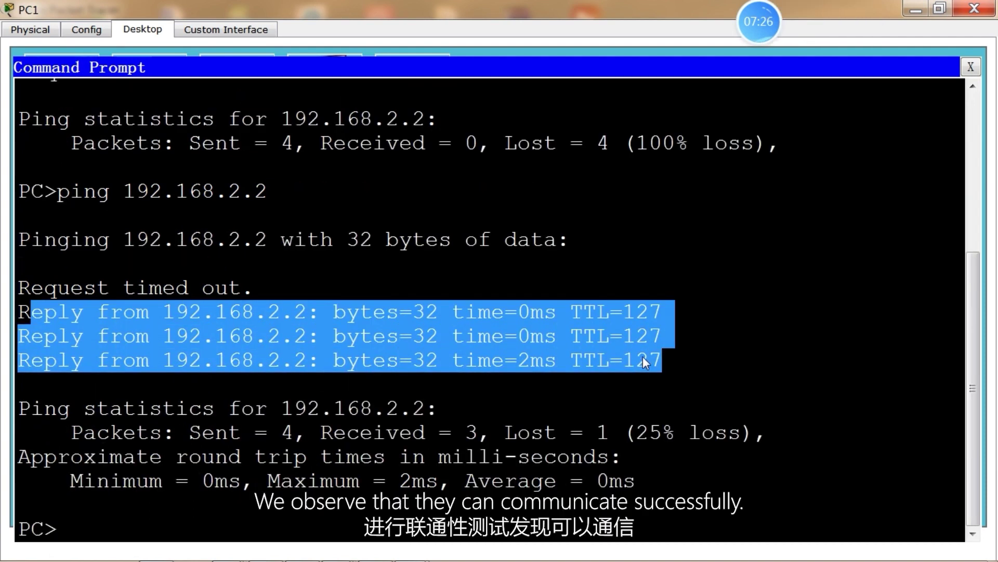